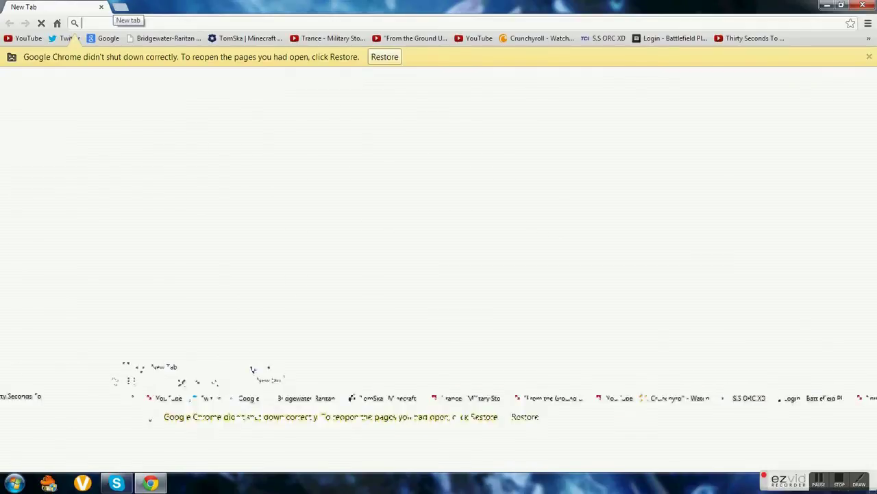
{"action": "type", "text": "maple"}
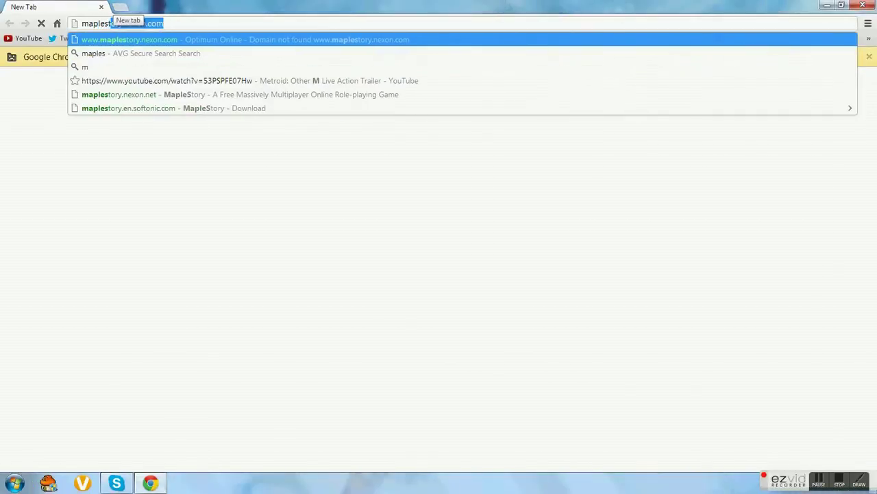
{"action": "type", "text": "story"}
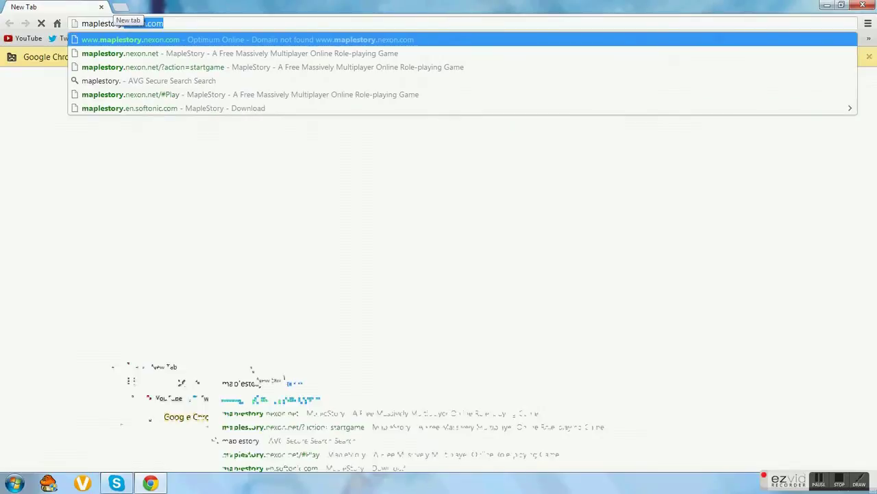
{"action": "type", "text": ".nexon."}
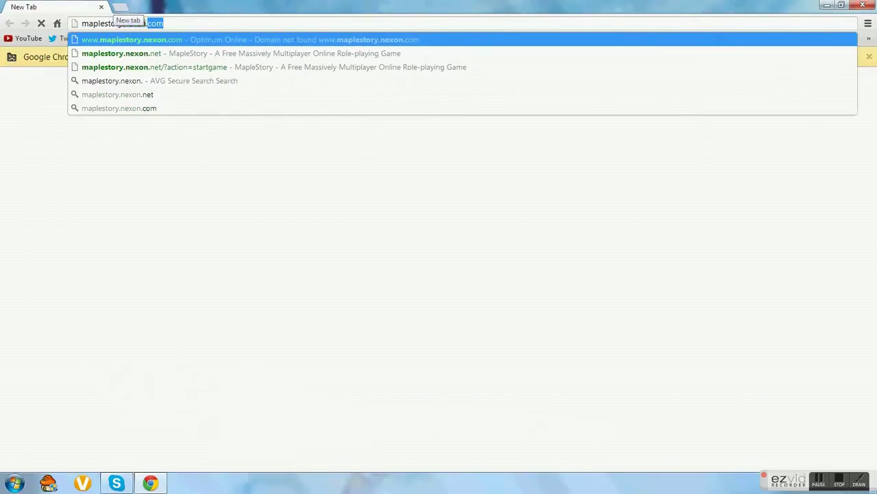
{"action": "key", "text": "Return"}
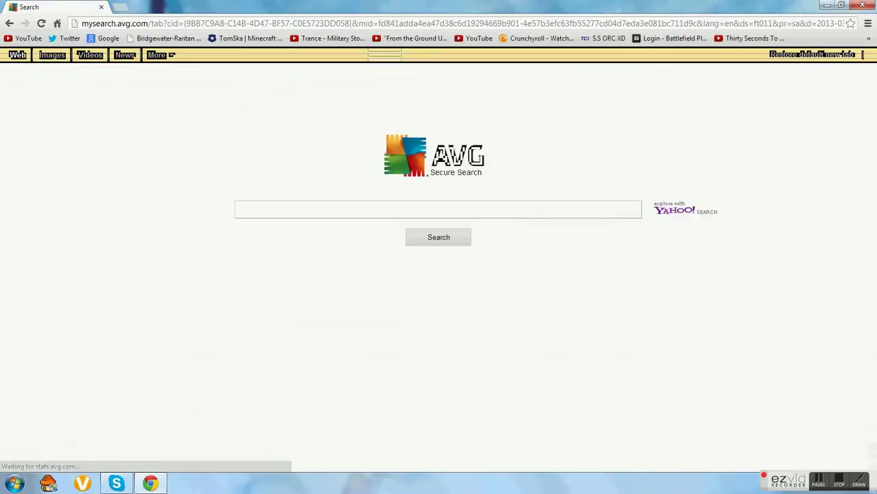
Open the MapleStory website at maplestory.nexon.net
{"action": "left_click", "coordinate": [464, 24]}
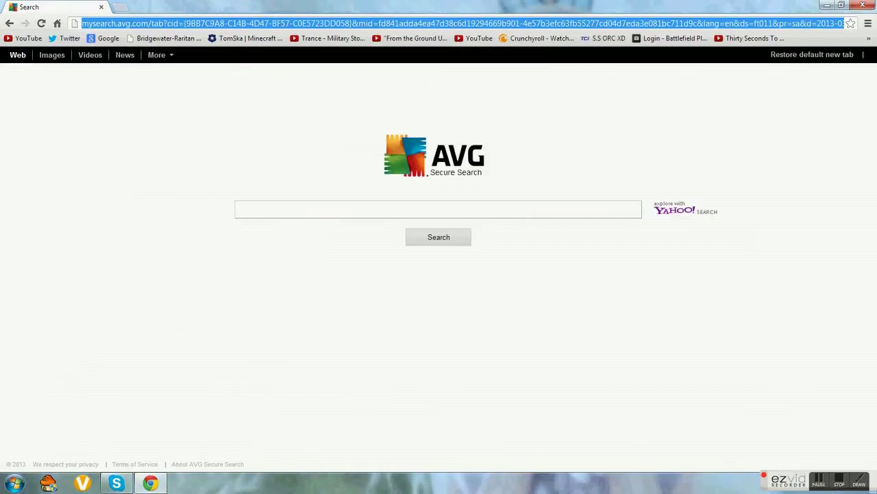
{"action": "type", "text": "maplest"}
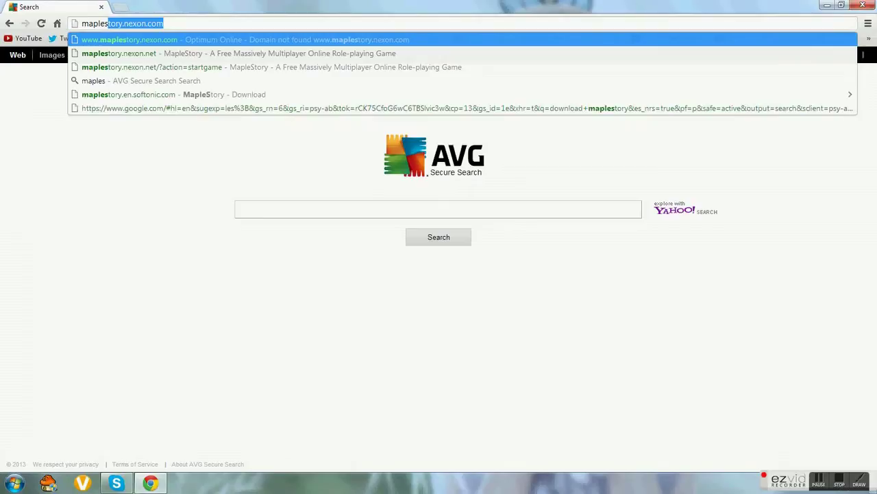
{"action": "type", "text": "ory.n"}
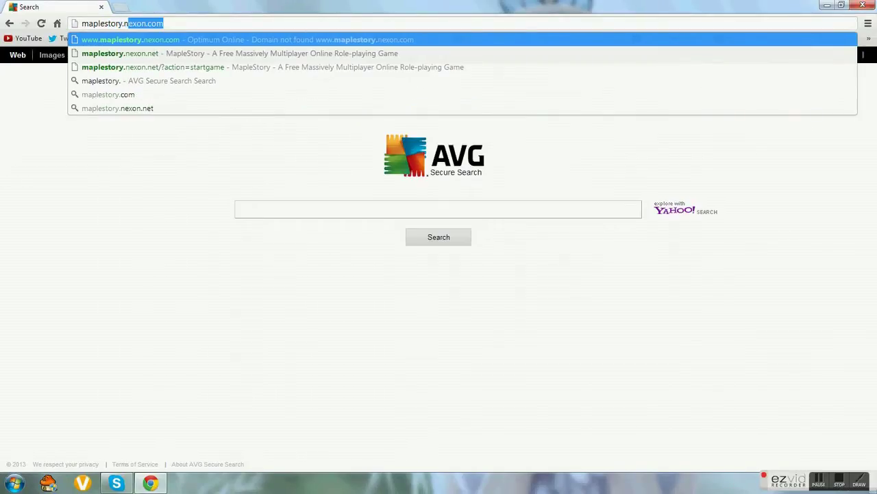
{"action": "type", "text": "exon.net"}
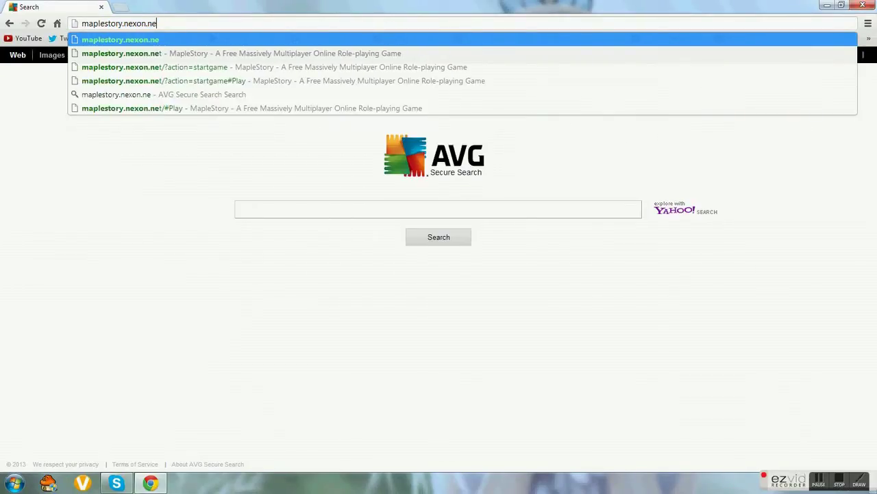
{"action": "key", "text": "Return"}
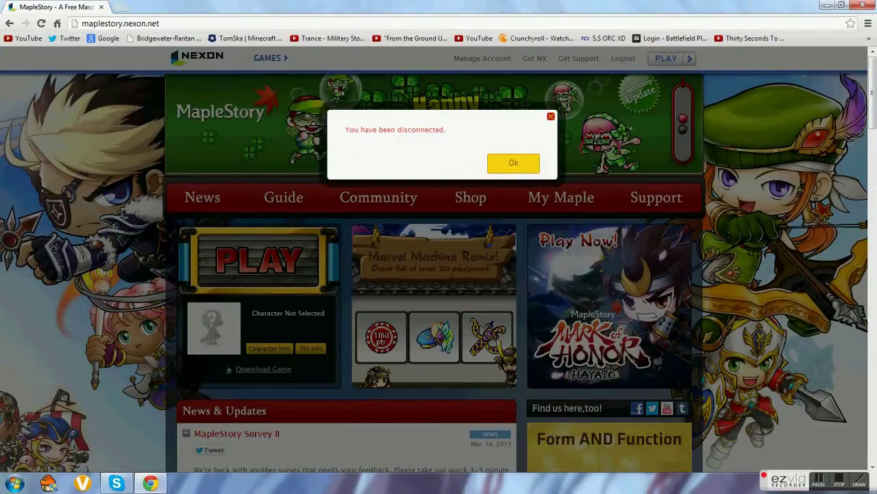
Dismiss the notice on the MapleStory home page and look over the page and its navigation options
{"action": "left_click", "coordinate": [513, 163]}
{"action": "scroll", "coordinate": [438, 259], "scroll_direction": "down", "scroll_amount": 3}
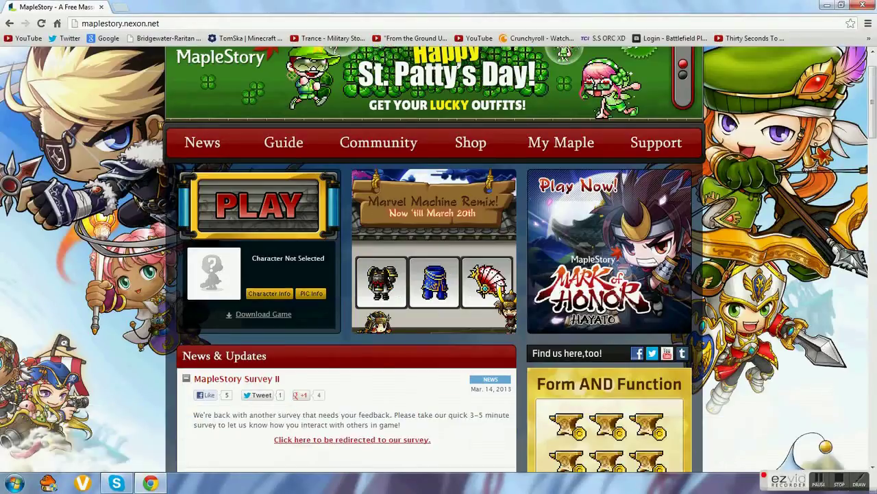
{"action": "scroll", "coordinate": [439, 259], "scroll_direction": "up", "scroll_amount": 3}
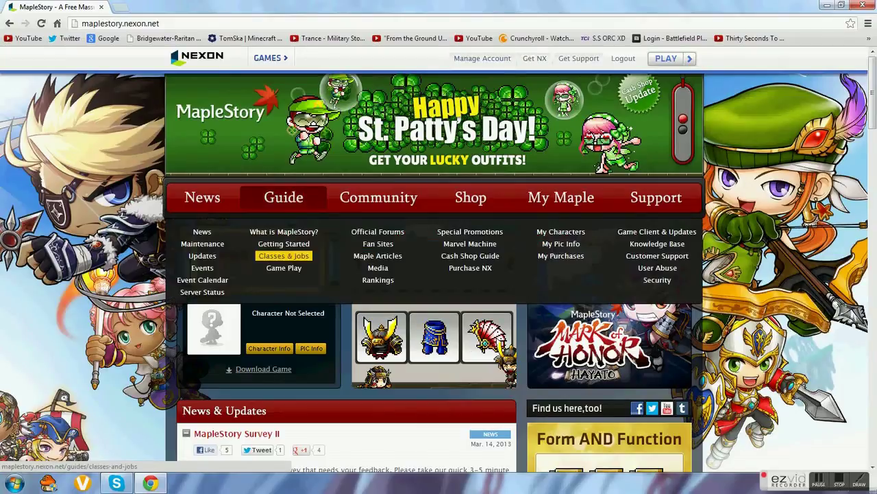
{"action": "mouse_move", "coordinate": [202, 197]}
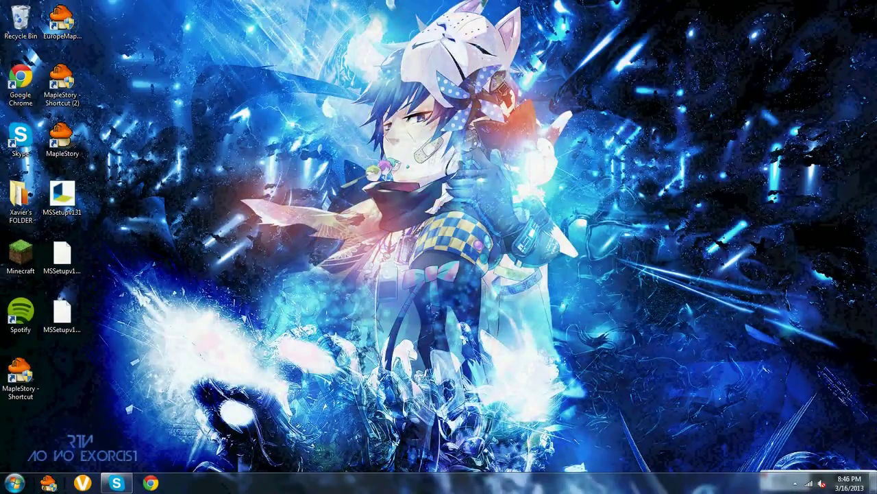
Search the computer's programs for "computer" and open the Computer window
{"action": "key", "text": "super"}
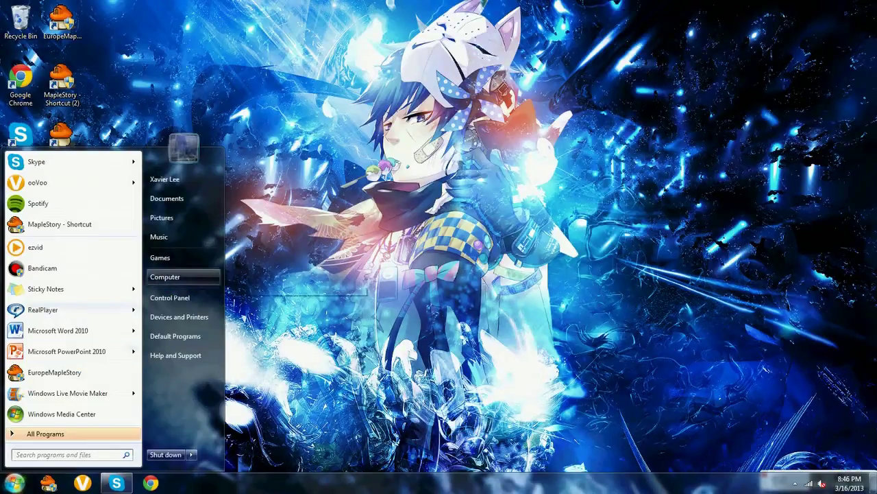
{"action": "left_click", "coordinate": [66, 454]}
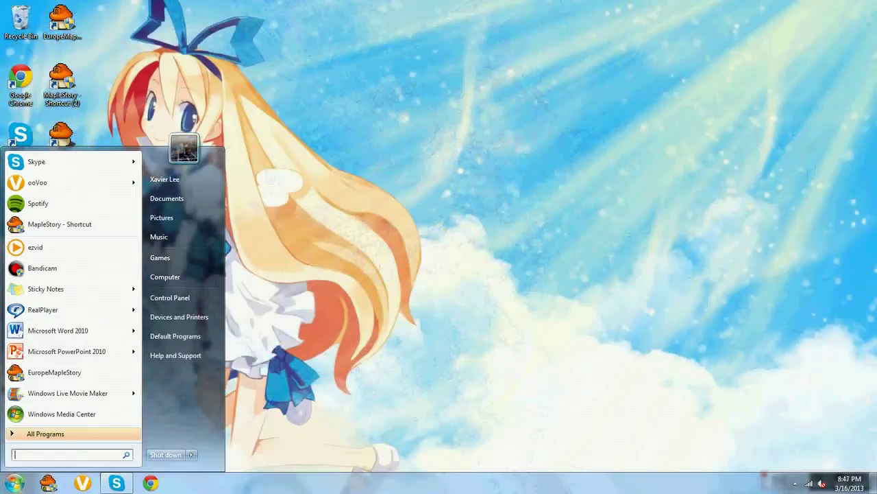
{"action": "type", "text": "computer"}
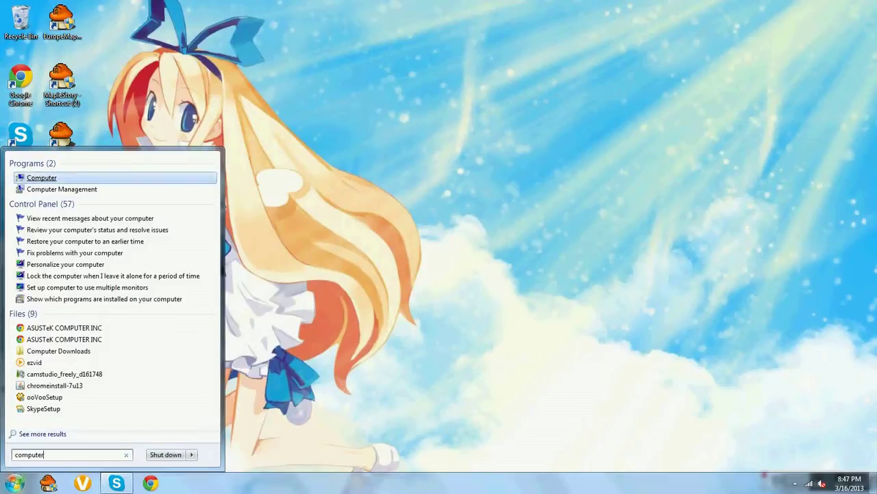
{"action": "key", "text": "Return"}
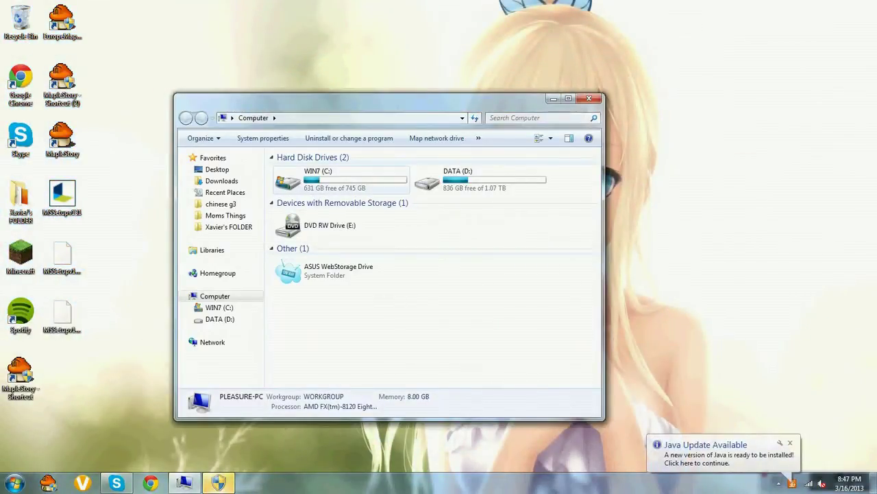
Open the MapleStory folder inside the Nexon folder on the WIN7 (C:) drive
{"action": "double_click", "coordinate": [343, 179]}
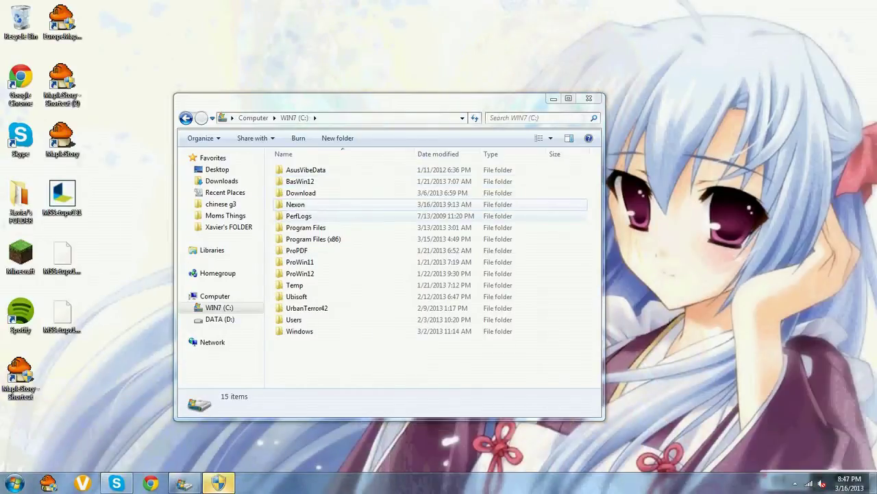
{"action": "double_click", "coordinate": [295, 204]}
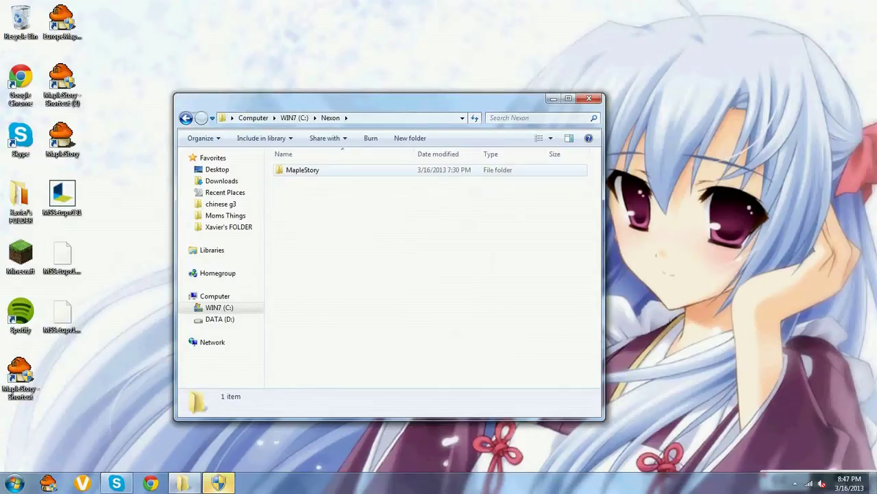
{"action": "double_click", "coordinate": [303, 170]}
Create a shortcut to the MapleStory application in its installation folder
{"action": "scroll", "coordinate": [380, 233], "scroll_direction": "down", "scroll_amount": 10}
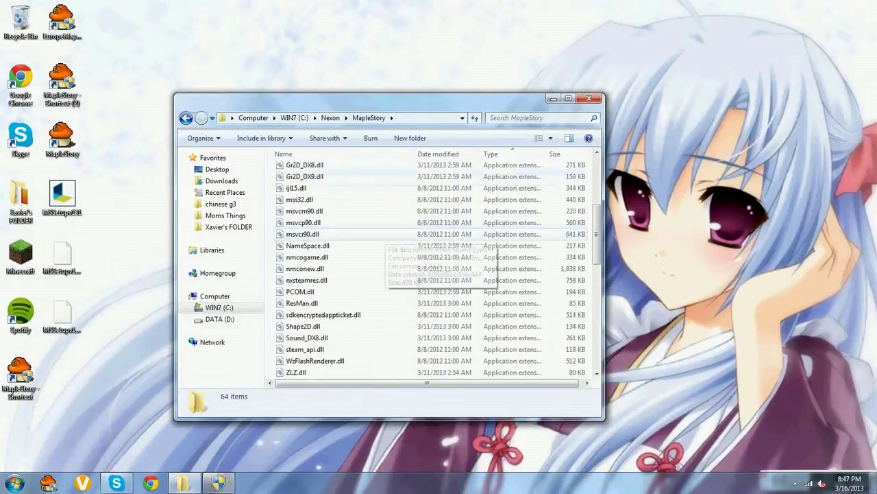
{"action": "scroll", "coordinate": [380, 233], "scroll_direction": "down", "scroll_amount": 10}
{"action": "scroll", "coordinate": [380, 229], "scroll_direction": "up", "scroll_amount": 15}
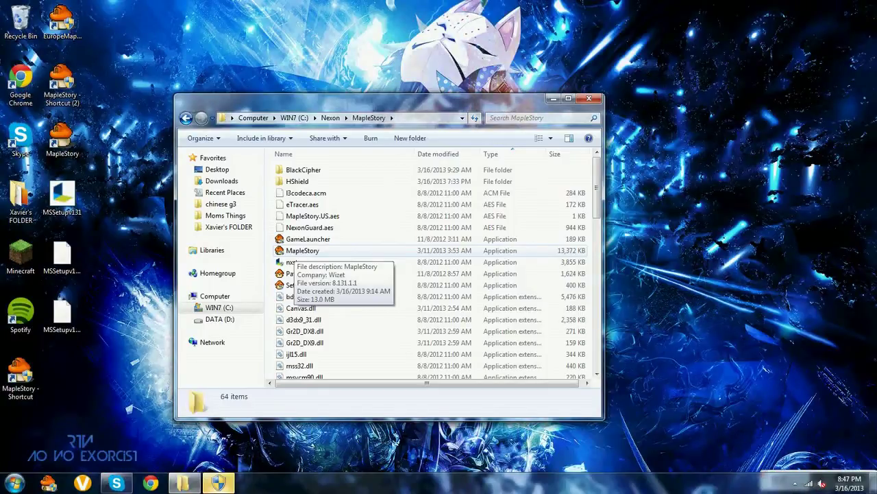
{"action": "left_click", "coordinate": [295, 250]}
{"action": "right_click", "coordinate": [294, 251]}
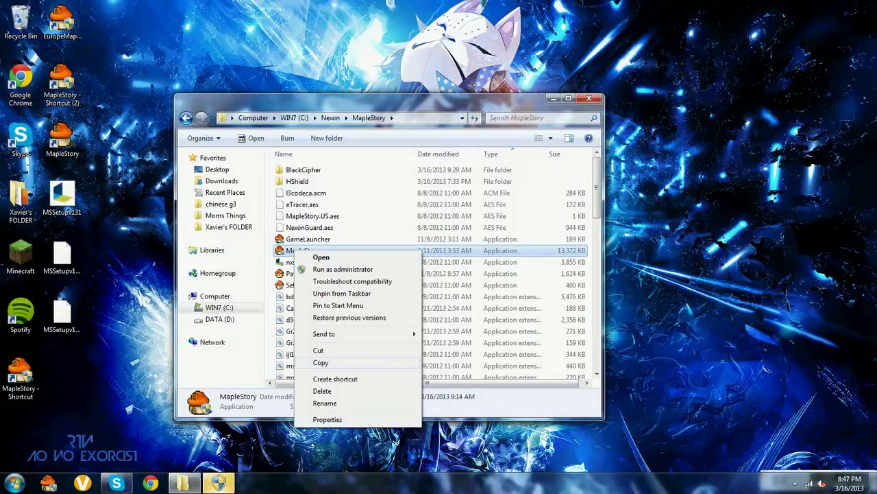
{"action": "left_click", "coordinate": [335, 378]}
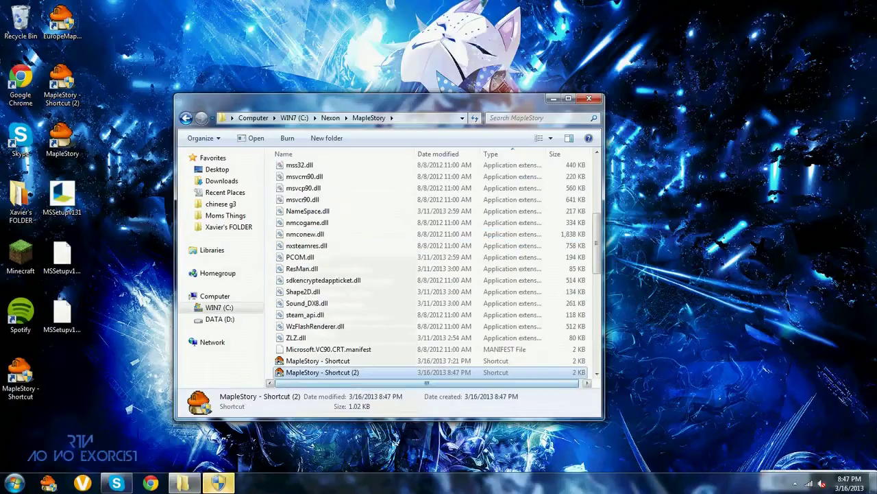
Try to move the new MapleStory shortcut to the desktop, cancel the move and close the folder window
{"action": "scroll", "coordinate": [361, 372], "scroll_direction": "up", "scroll_amount": 6}
{"action": "scroll", "coordinate": [361, 373], "scroll_direction": "down", "scroll_amount": 5}
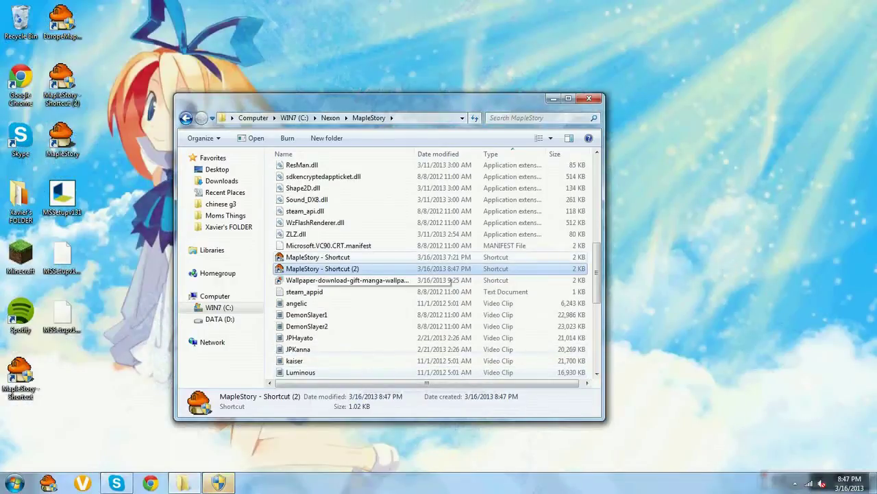
{"action": "scroll", "coordinate": [343, 275], "scroll_direction": "down", "scroll_amount": 4}
{"action": "scroll", "coordinate": [343, 275], "scroll_direction": "up", "scroll_amount": 5}
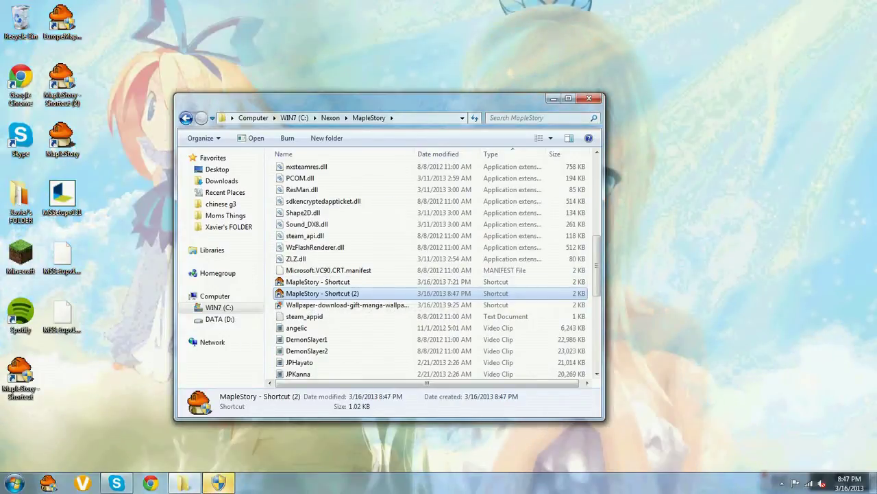
{"action": "left_click_drag", "start_coordinate": [323, 293], "coordinate": [120, 374]}
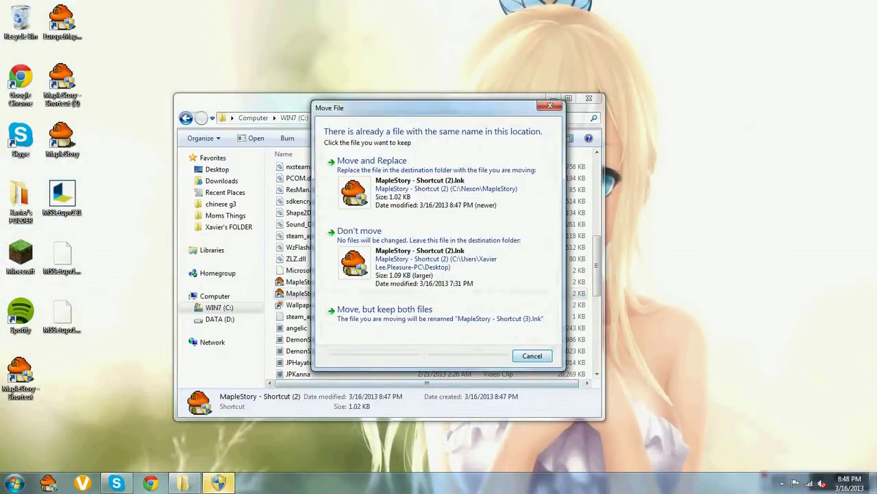
{"action": "left_click", "coordinate": [532, 355]}
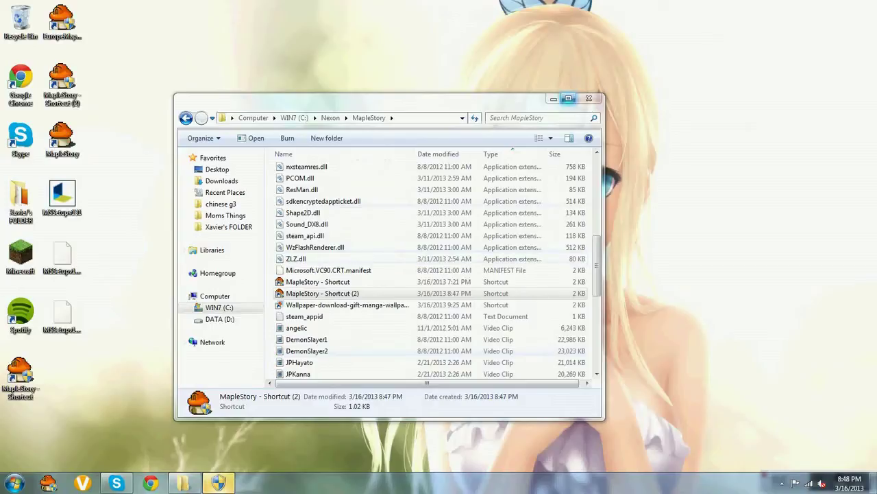
{"action": "left_click", "coordinate": [589, 98]}
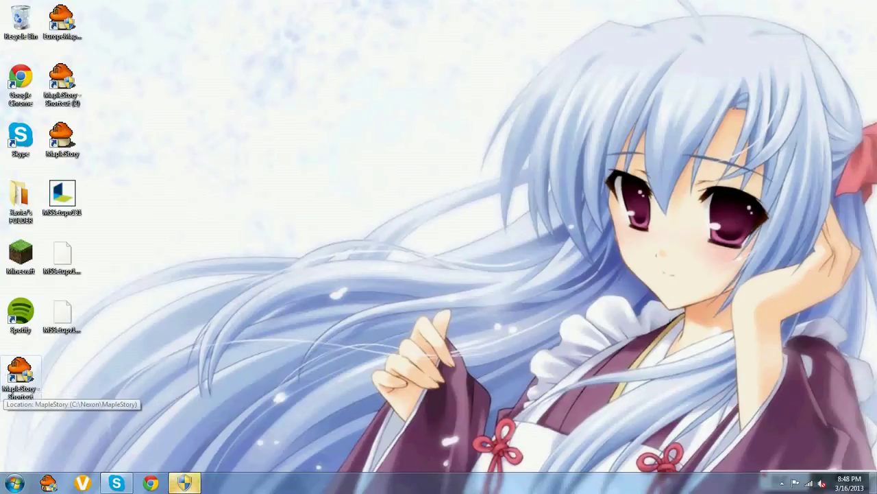
Open the properties of the desktop's MapleStory - Shortcut and examine the GameLauching argument after MapleStory.exe in its target
{"action": "right_click", "coordinate": [19, 382]}
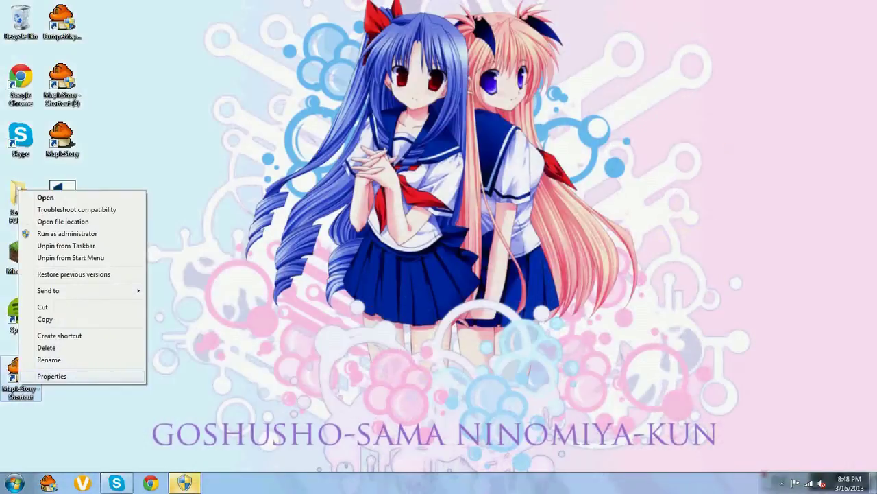
{"action": "left_click", "coordinate": [68, 375]}
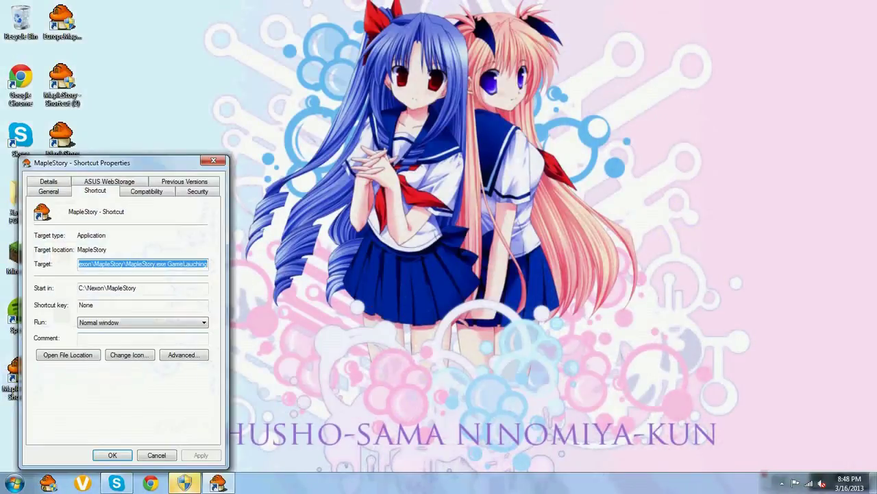
{"action": "left_click_drag", "start_coordinate": [137, 162], "coordinate": [405, 142]}
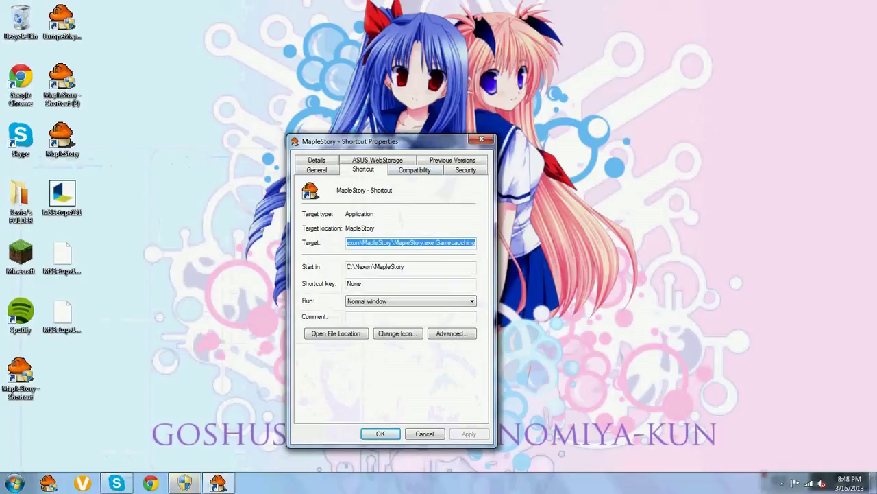
{"action": "left_click_drag", "start_coordinate": [475, 242], "coordinate": [425, 243]}
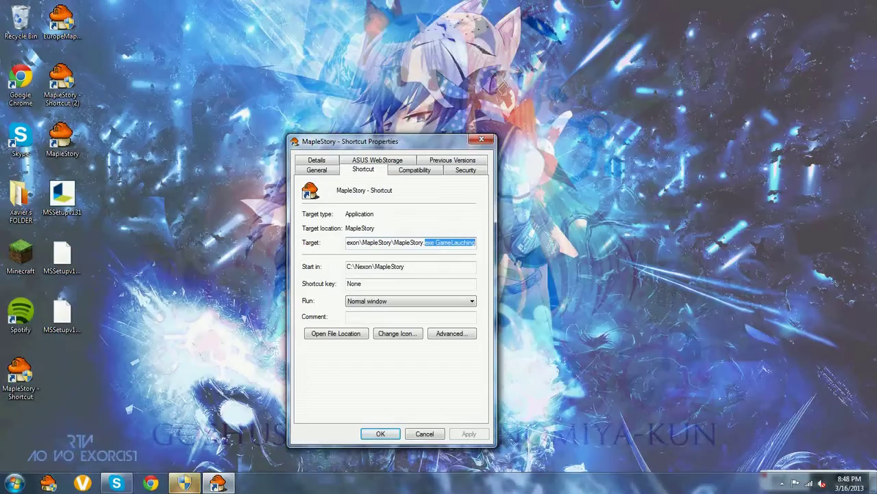
{"action": "left_click", "coordinate": [412, 242]}
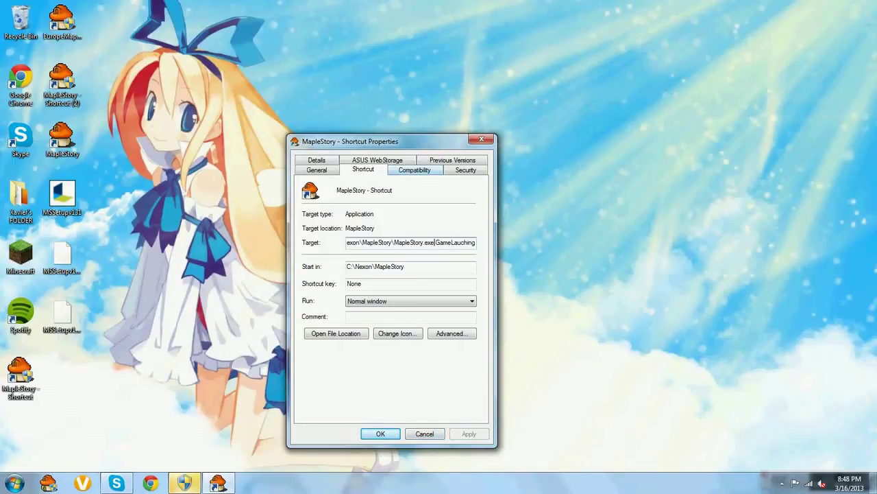
{"action": "left_click", "coordinate": [415, 169]}
{"action": "left_click", "coordinate": [363, 170]}
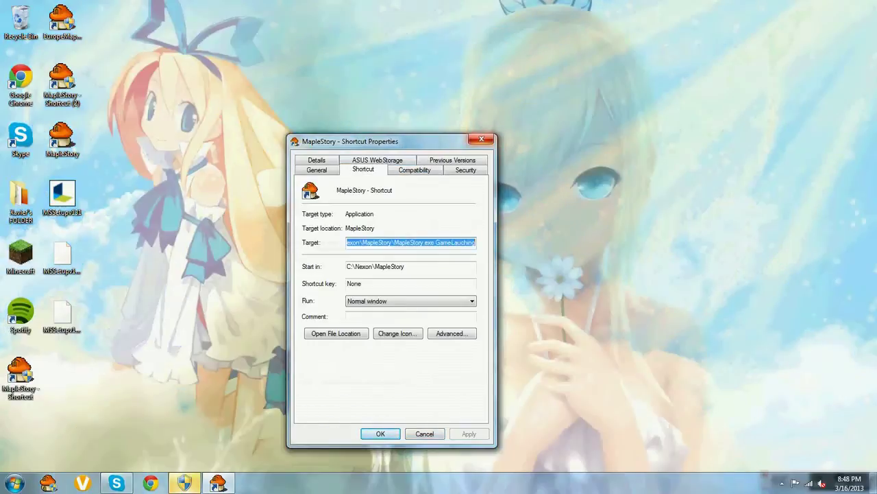
{"action": "key", "text": "Return"}
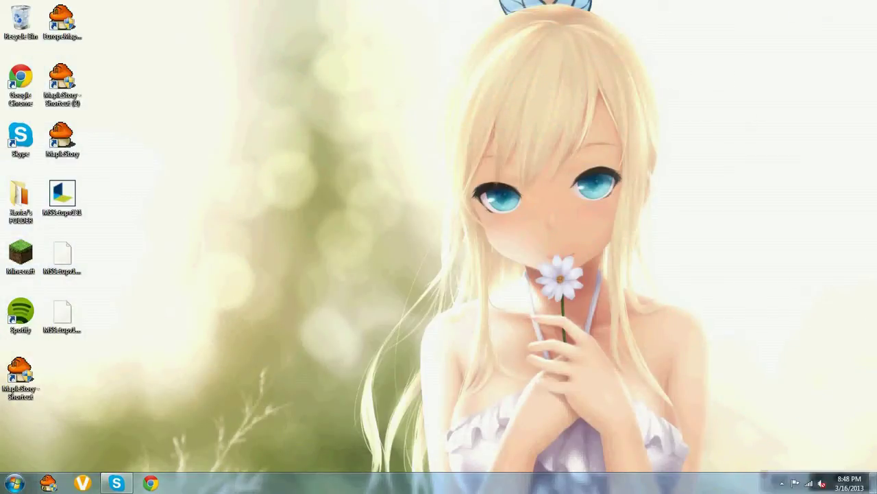
Try to launch the EuropeMapleStory shortcut from the desktop and cancel the launch
{"action": "left_click", "coordinate": [62, 25]}
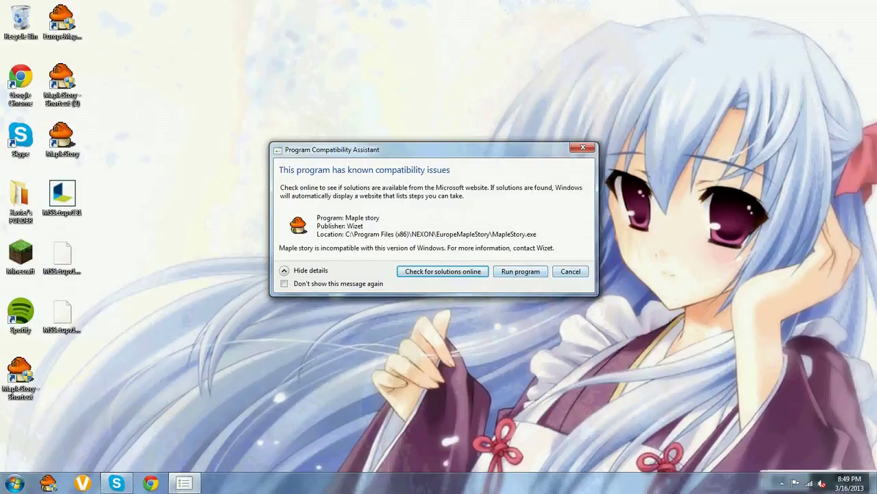
{"action": "left_click", "coordinate": [570, 271]}
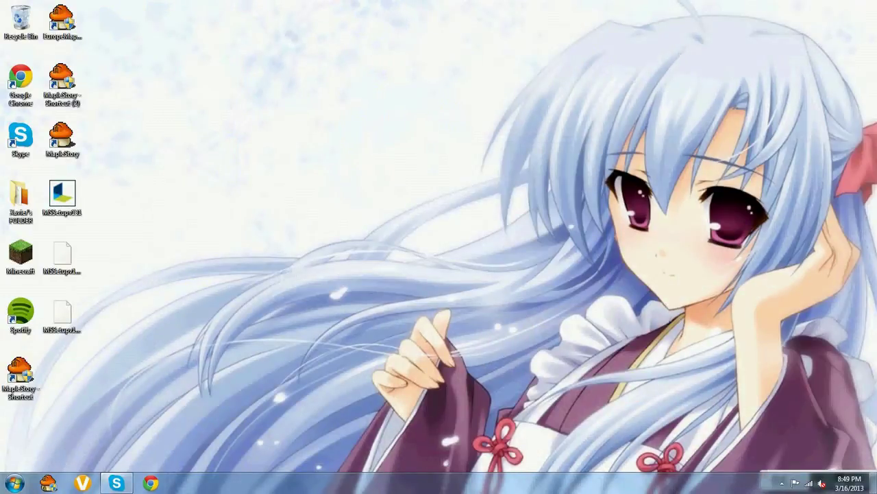